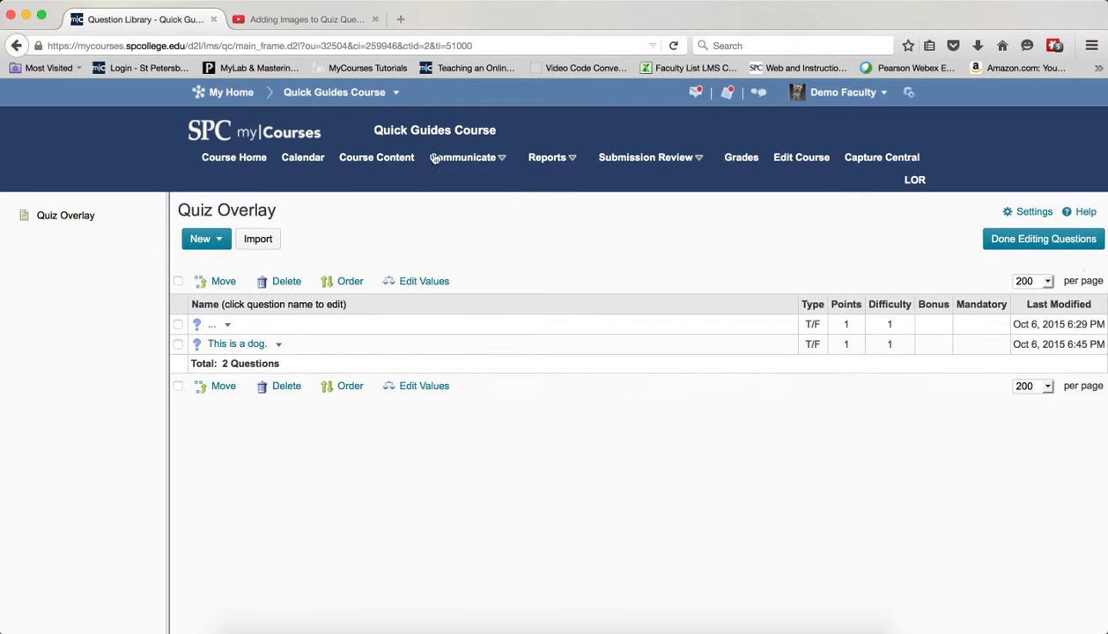
# Step: View the YouTube page of the quiz overlay video and return to the course's question library
pyautogui.click(292, 19)
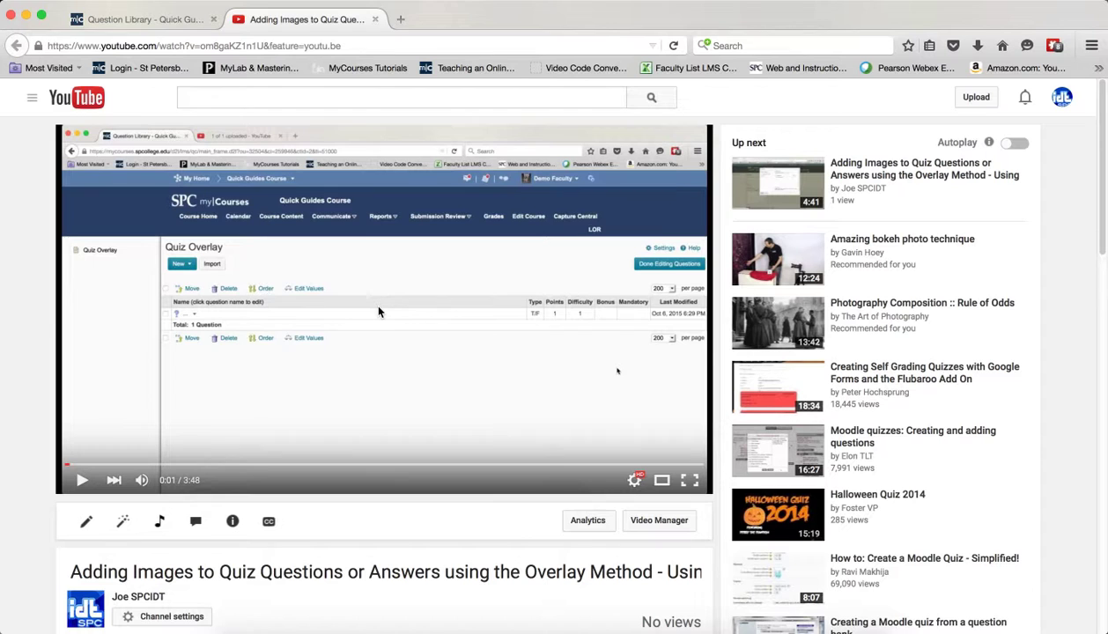
pyautogui.scroll(-2, 379, 312)
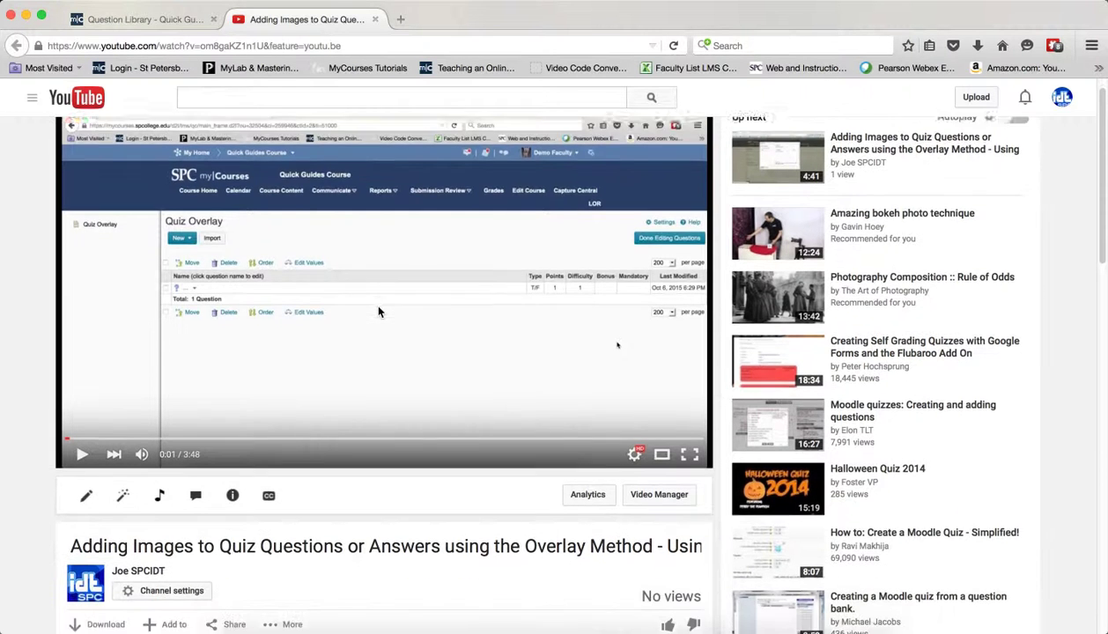
pyautogui.scroll(2, 378, 311)
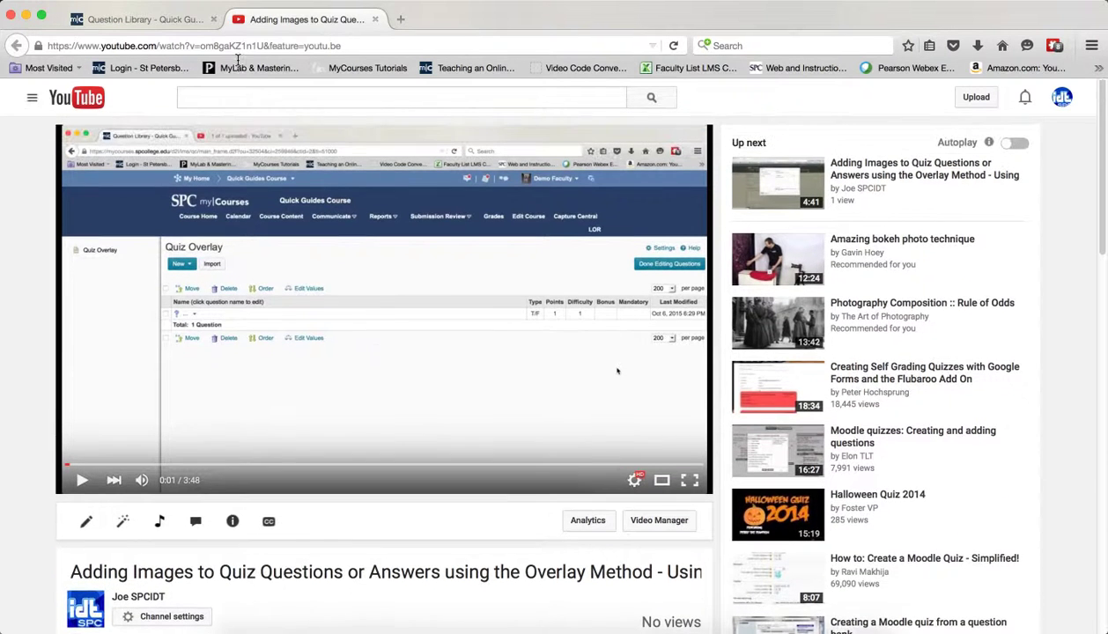
pyautogui.click(134, 21)
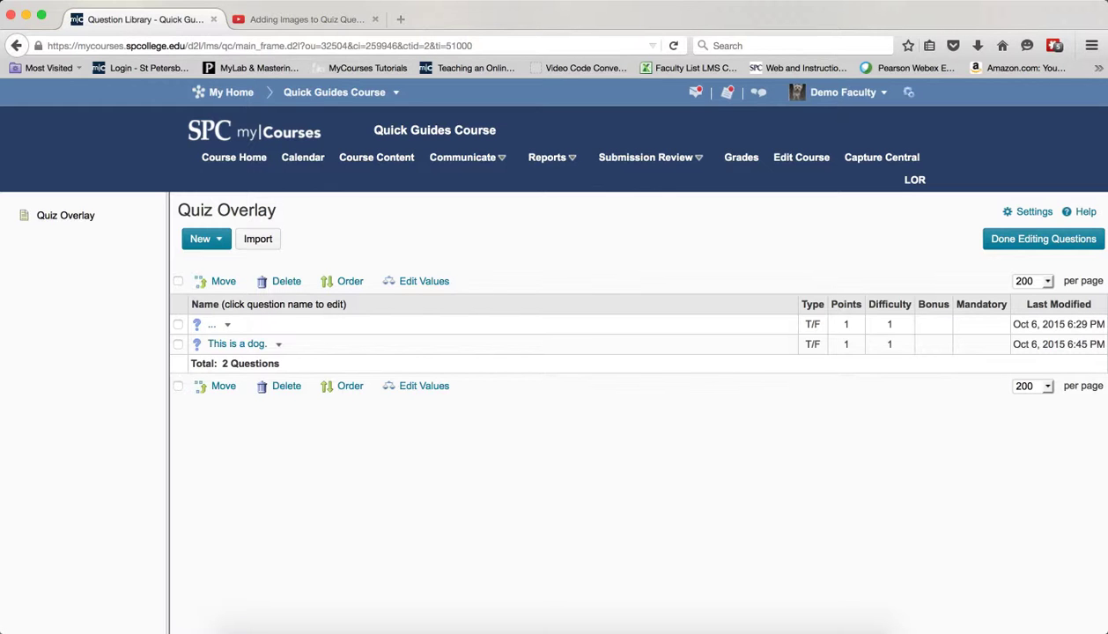
# Step: Create a new True or False question and paste the copied hidden overlay iframe code into the question text's HTML source
pyautogui.click(208, 246)
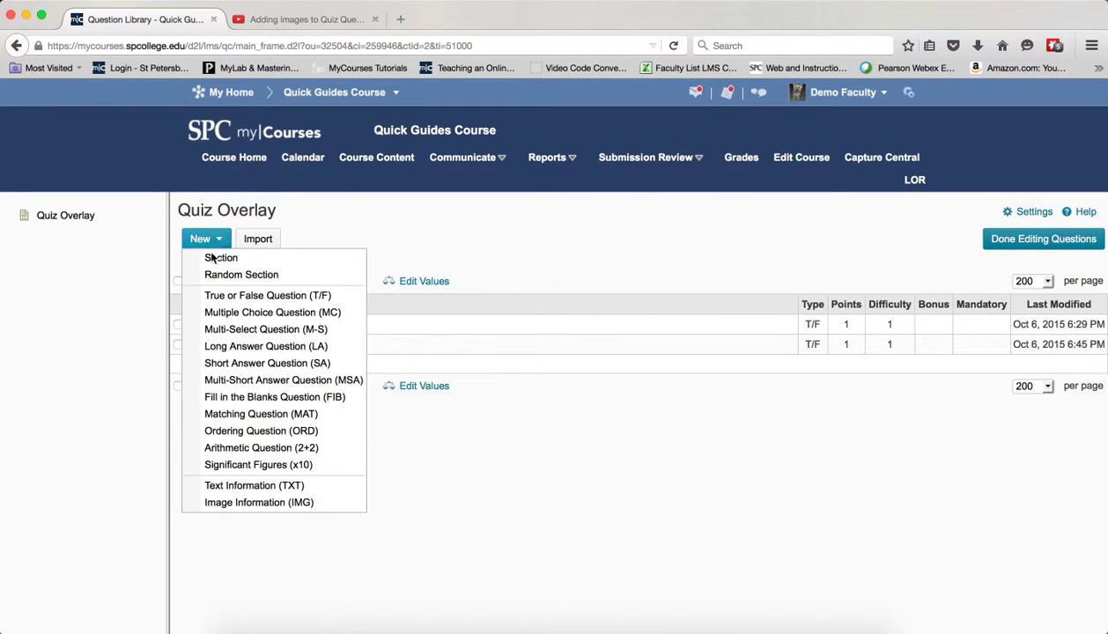
pyautogui.click(217, 295)
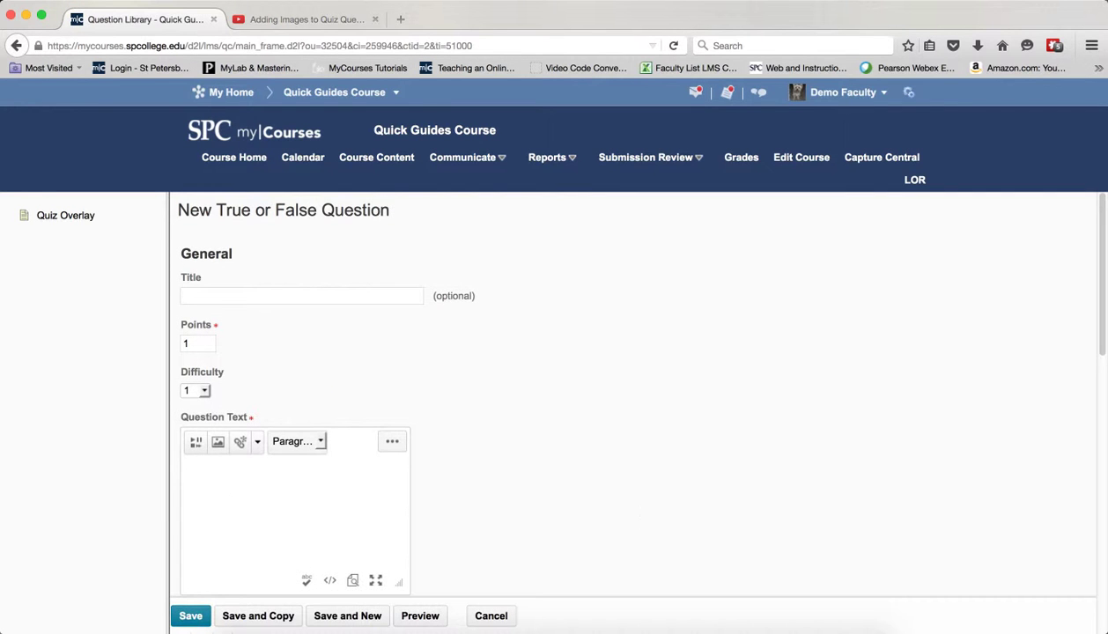
pyautogui.click(330, 580)
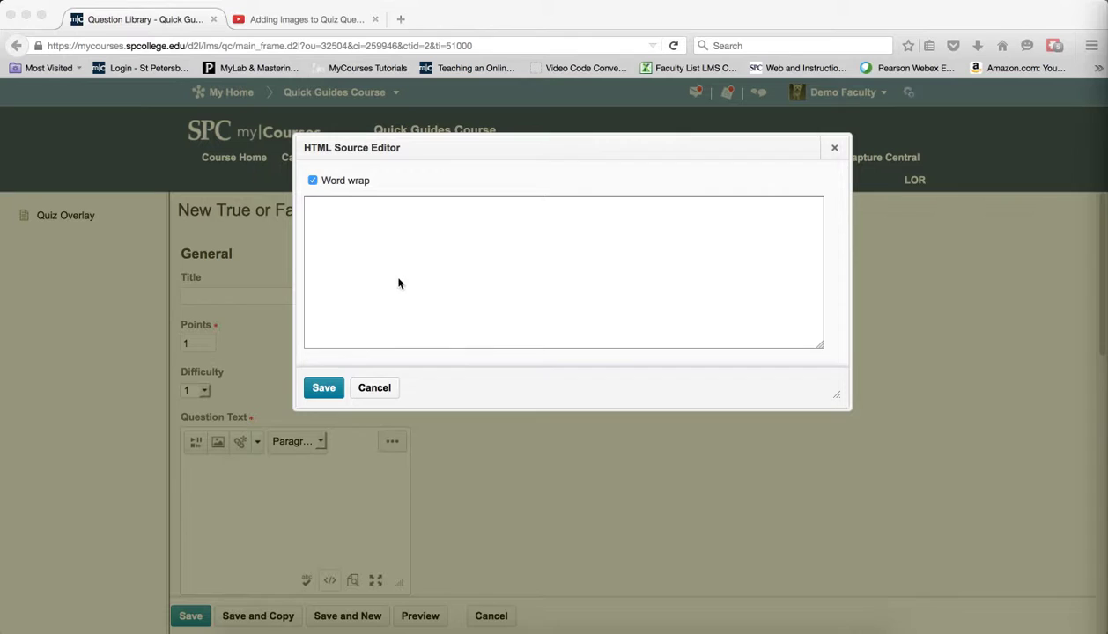
pyautogui.click(370, 238)
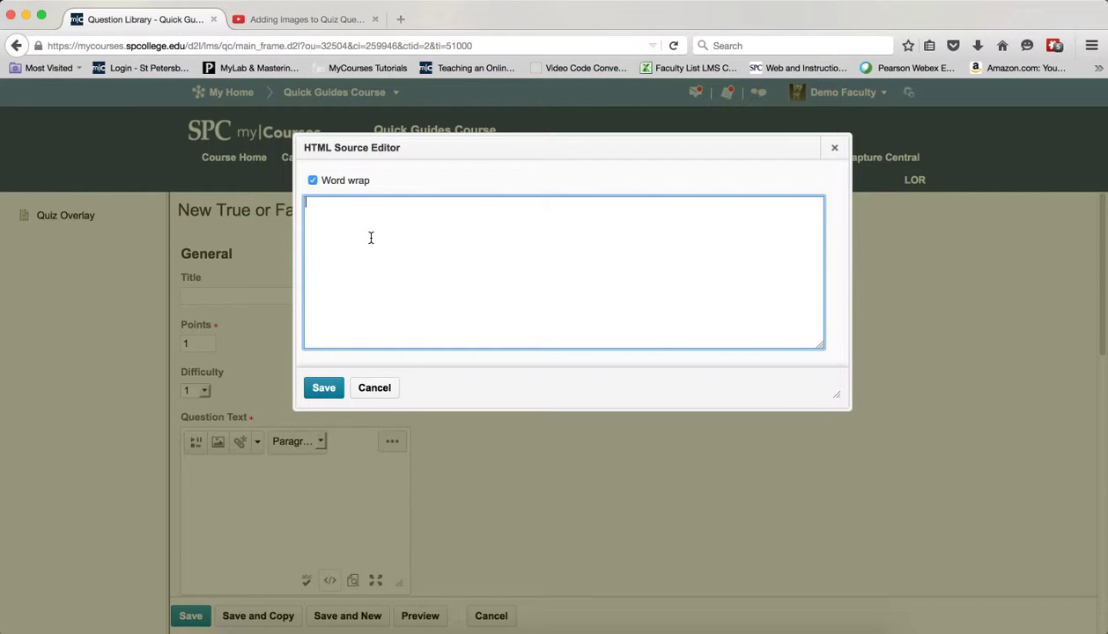
pyautogui.rightClick(371, 238)
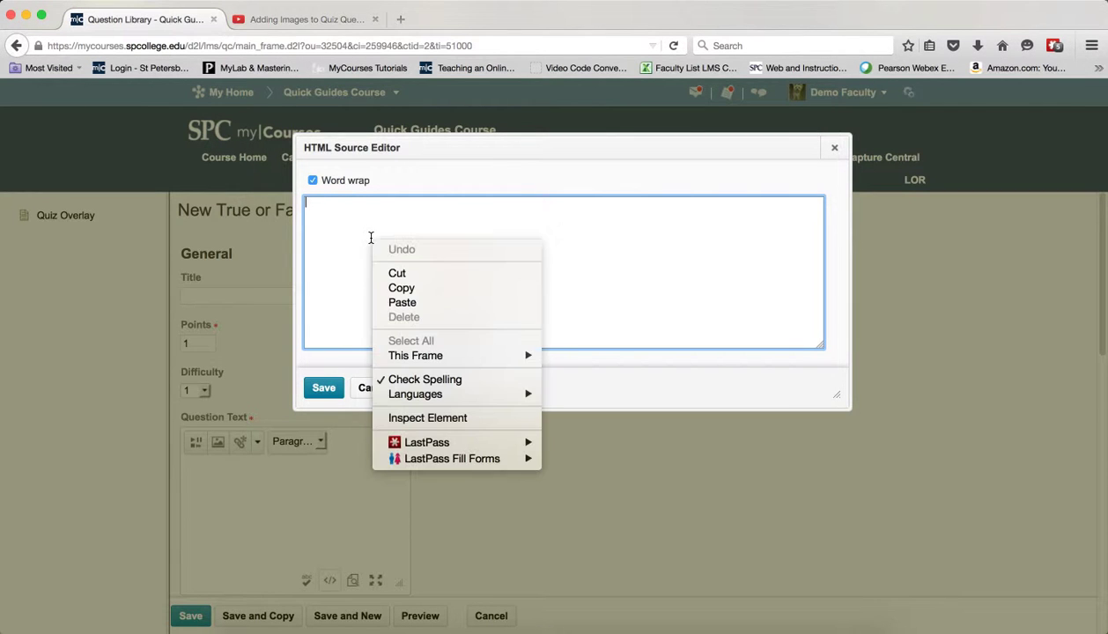
pyautogui.click(401, 303)
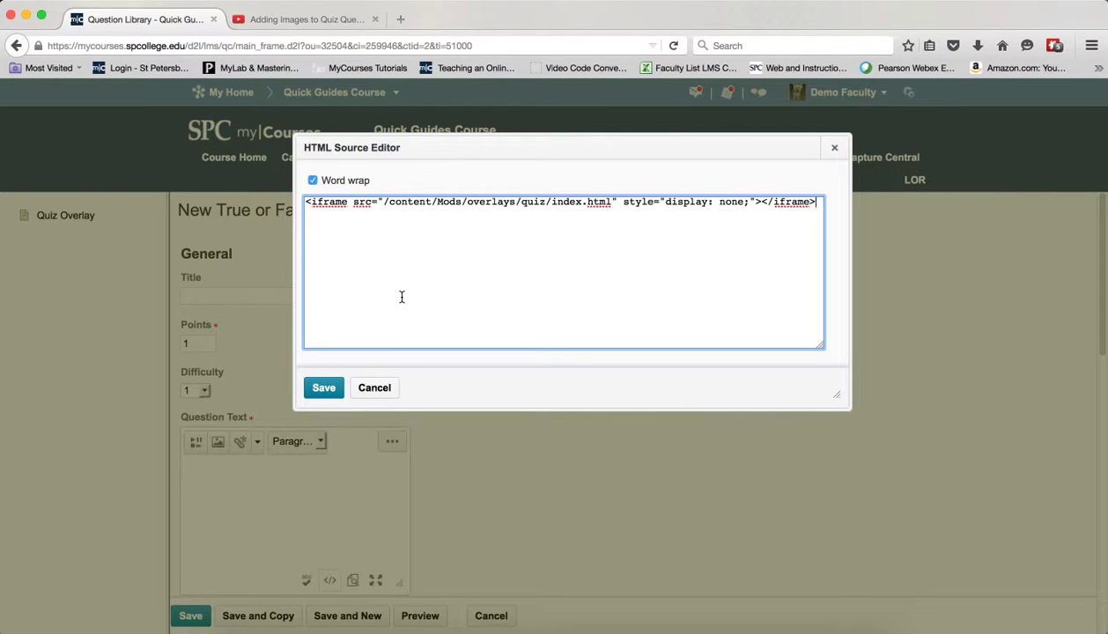
pyautogui.click(316, 392)
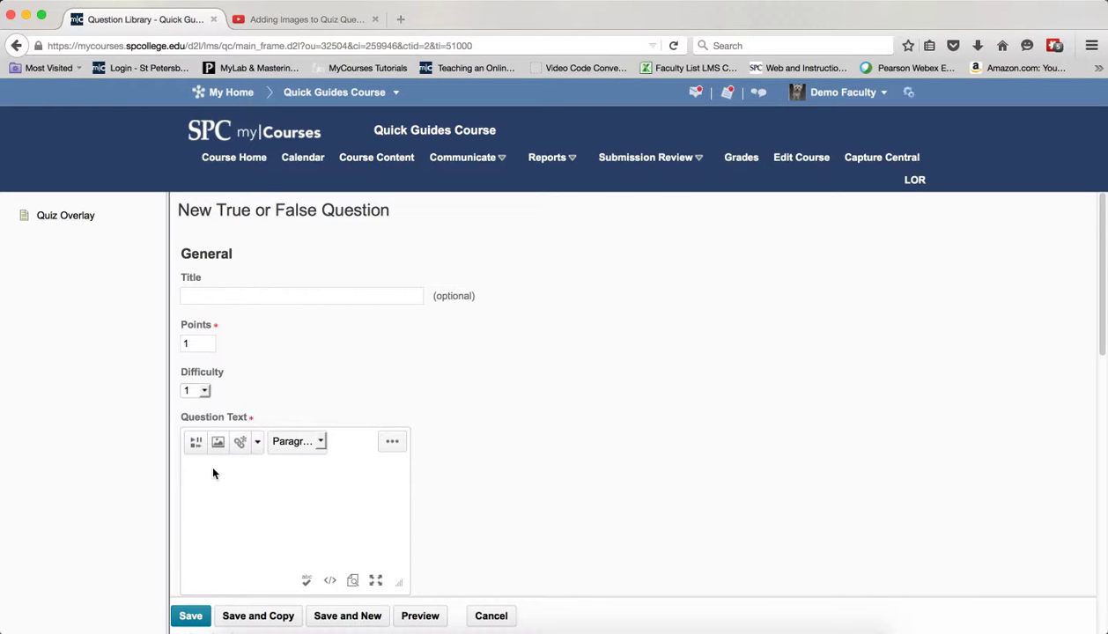
# Step: Enter the question text "Watch this video and tell me if it is true."
pyautogui.write('Watch this video and tell me if it is ture')
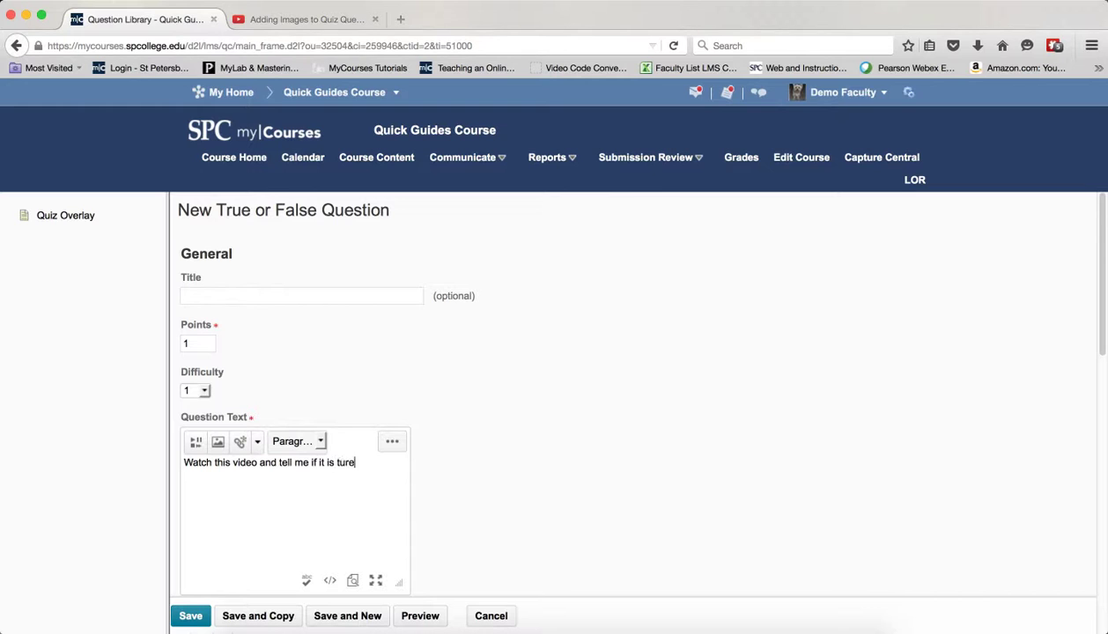
pyautogui.press('BackSpace')
pyautogui.press('BackSpace')
pyautogui.press('BackSpace')
pyautogui.write('rue.')
# Step: Start a Url quicklink on the words "Watch this video" in the question text
pyautogui.moveTo(258, 464); pyautogui.dragTo(183, 463)
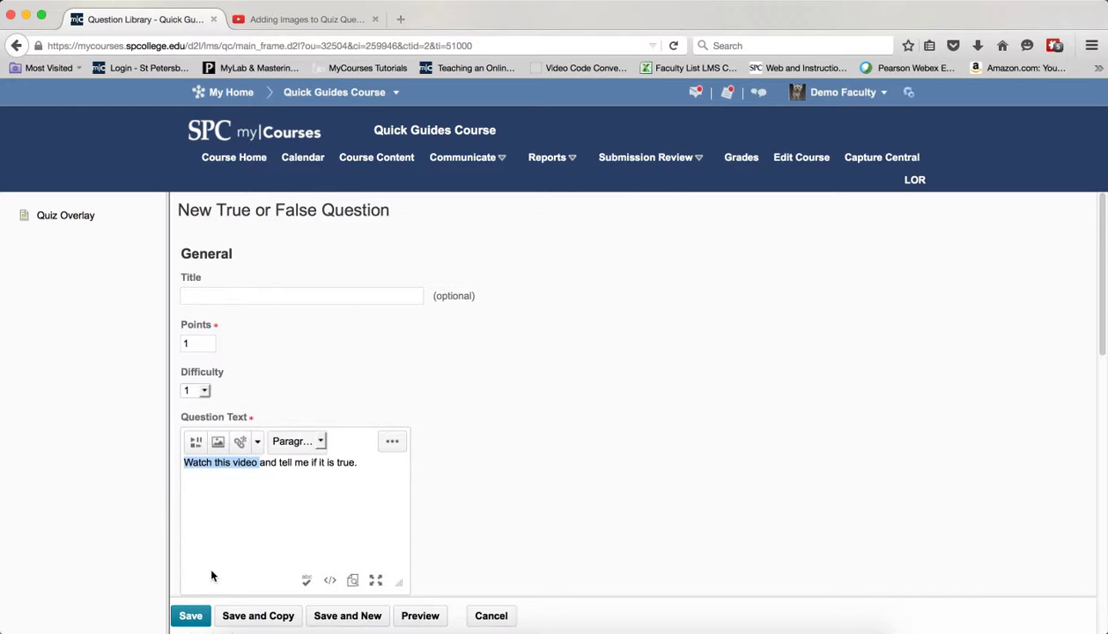
pyautogui.click(241, 442)
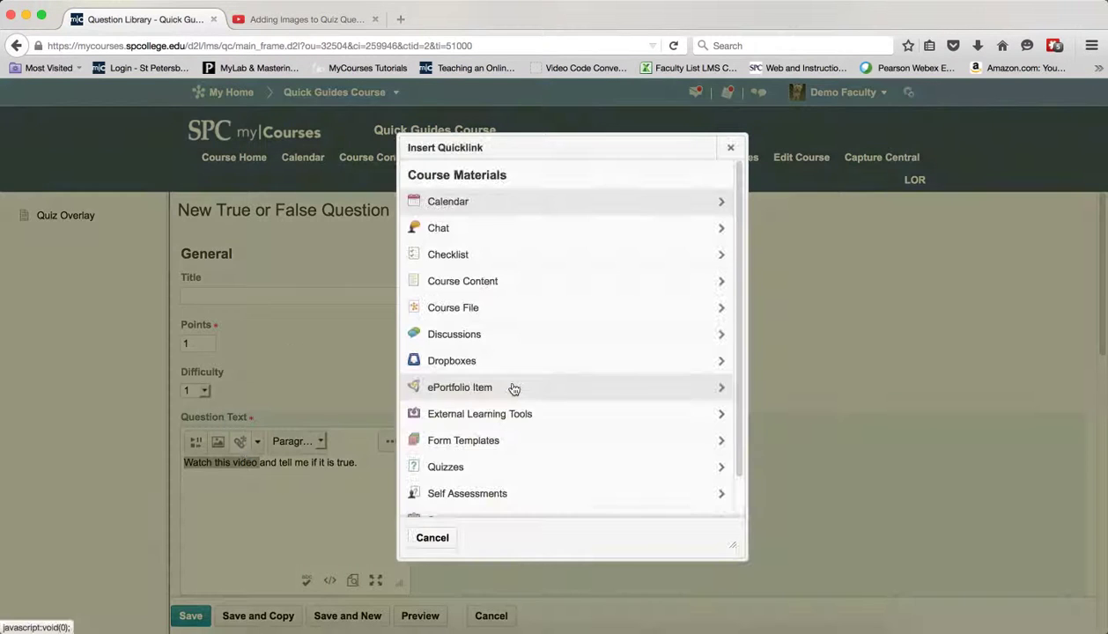
pyautogui.scroll(-1, 472, 509)
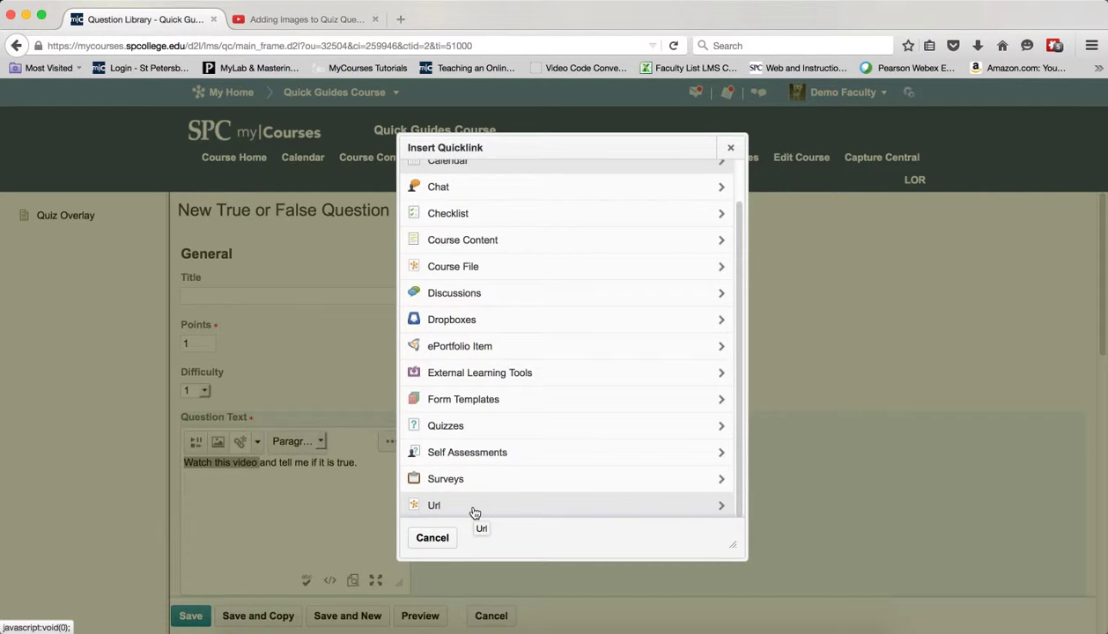
pyautogui.click(474, 509)
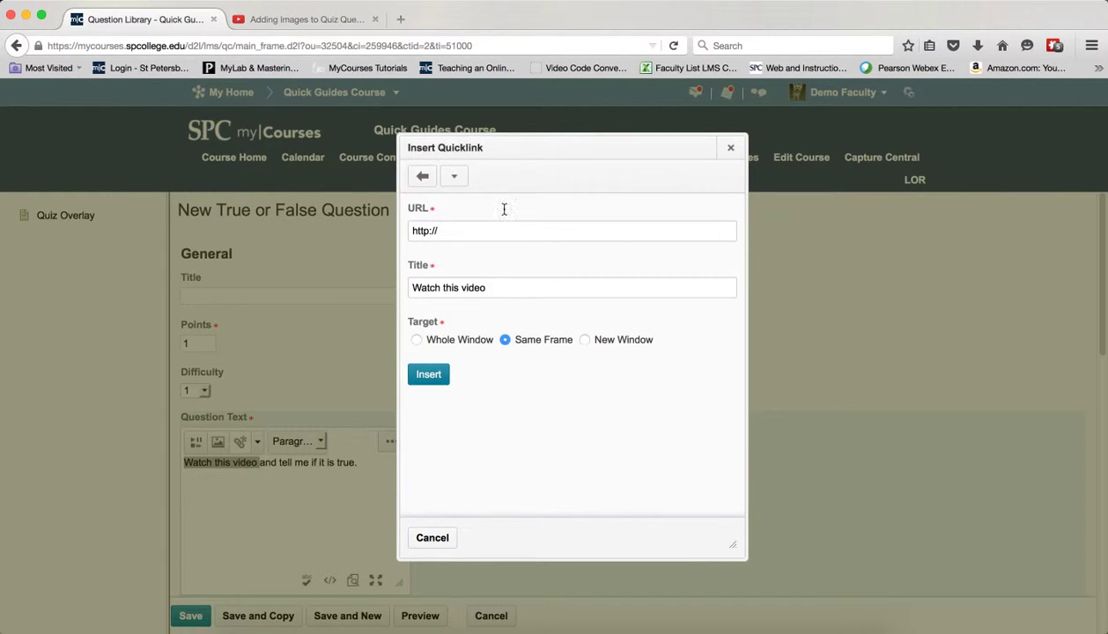
pyautogui.click(301, 22)
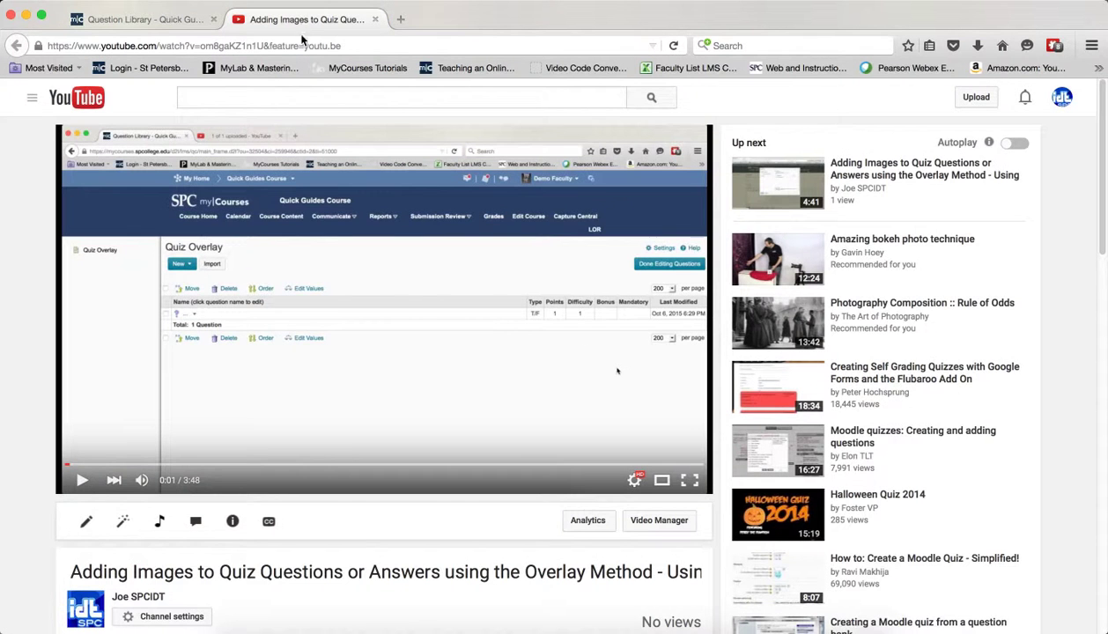
pyautogui.scroll(-3, 344, 463)
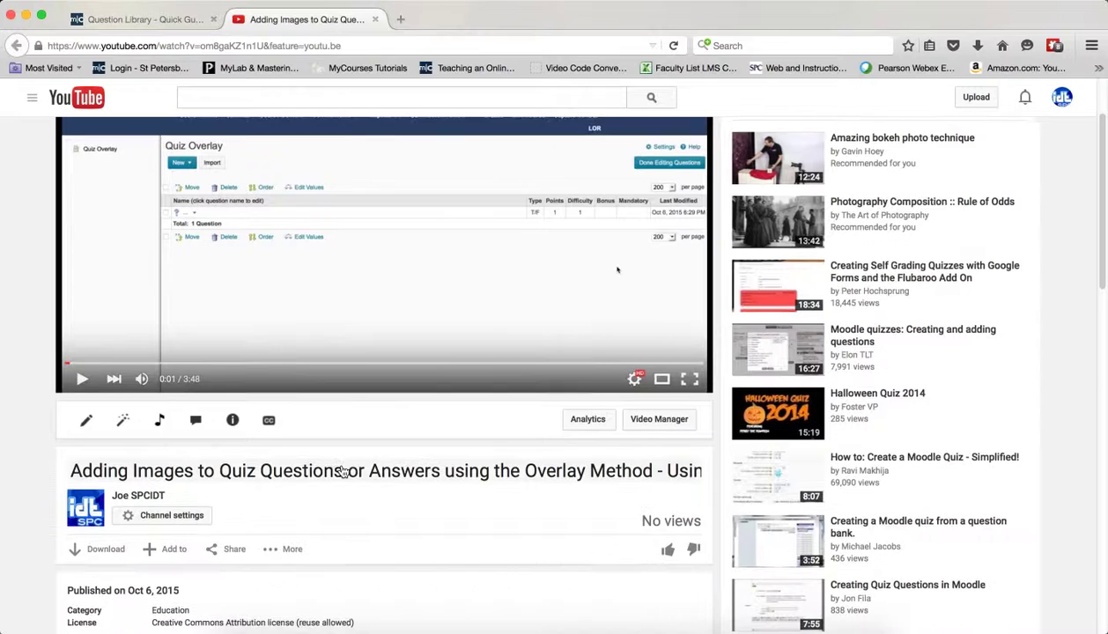
pyautogui.click(228, 550)
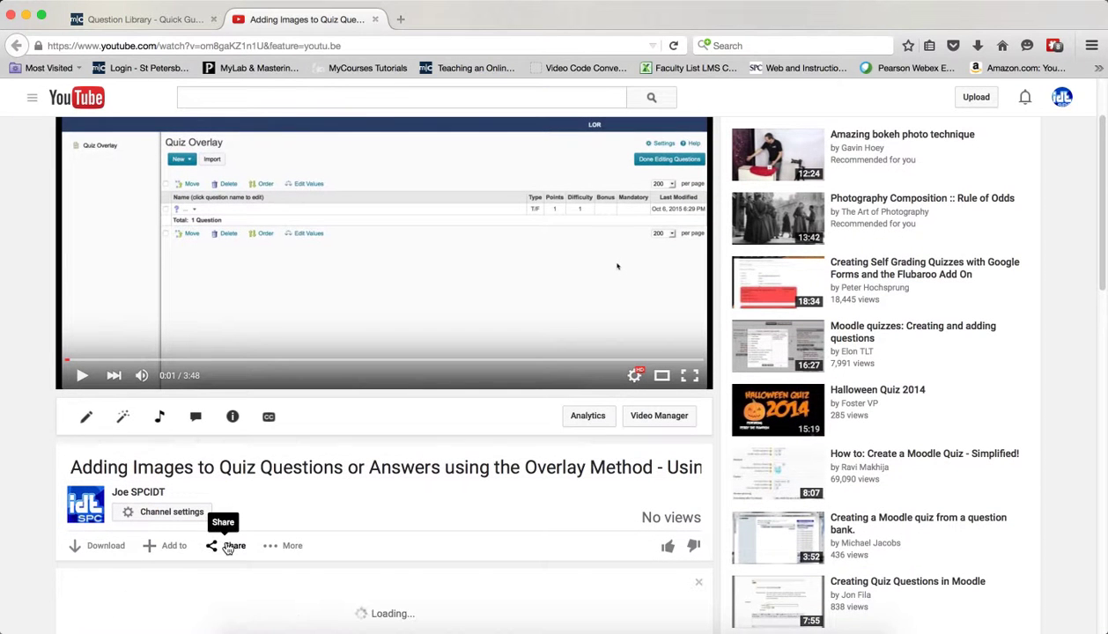
pyautogui.scroll(-2, 257, 512)
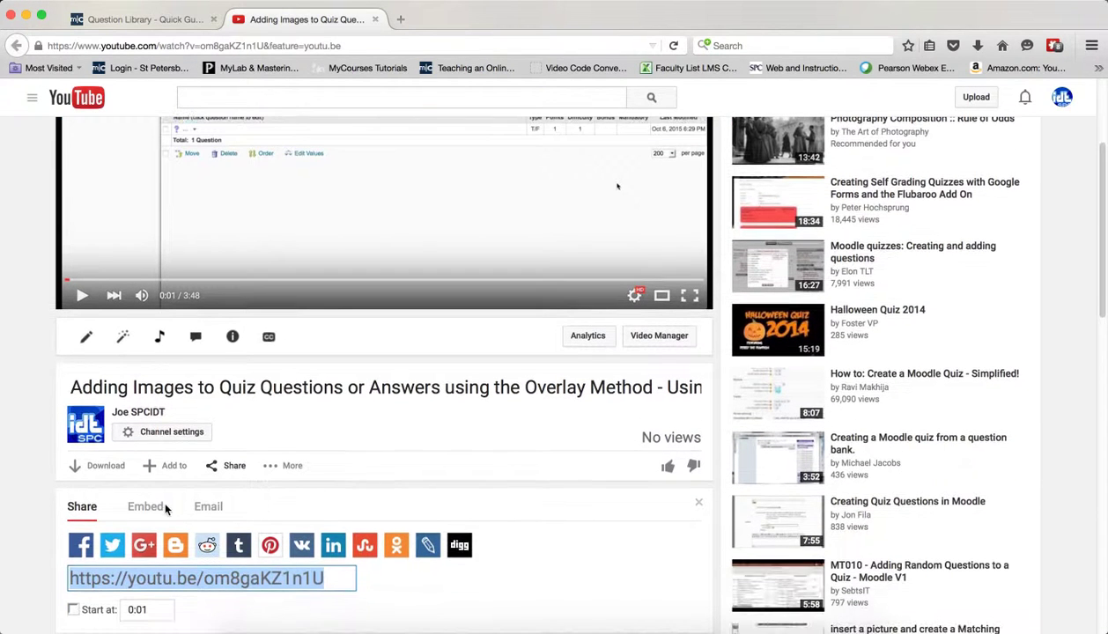
pyautogui.click(163, 506)
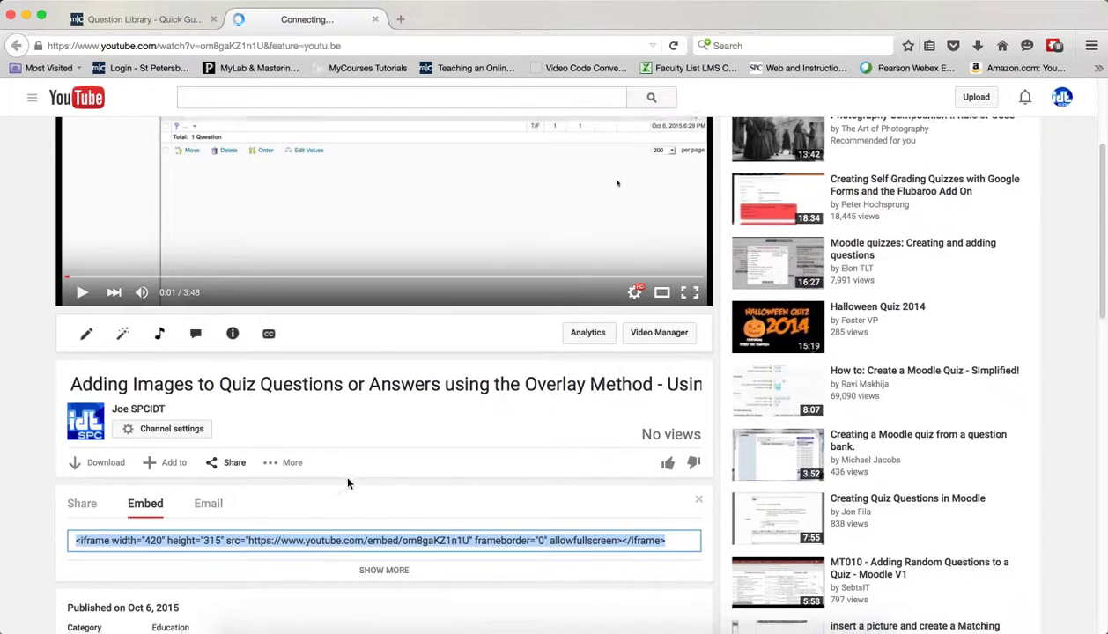
pyautogui.scroll(-1, 347, 483)
pyautogui.click(282, 487)
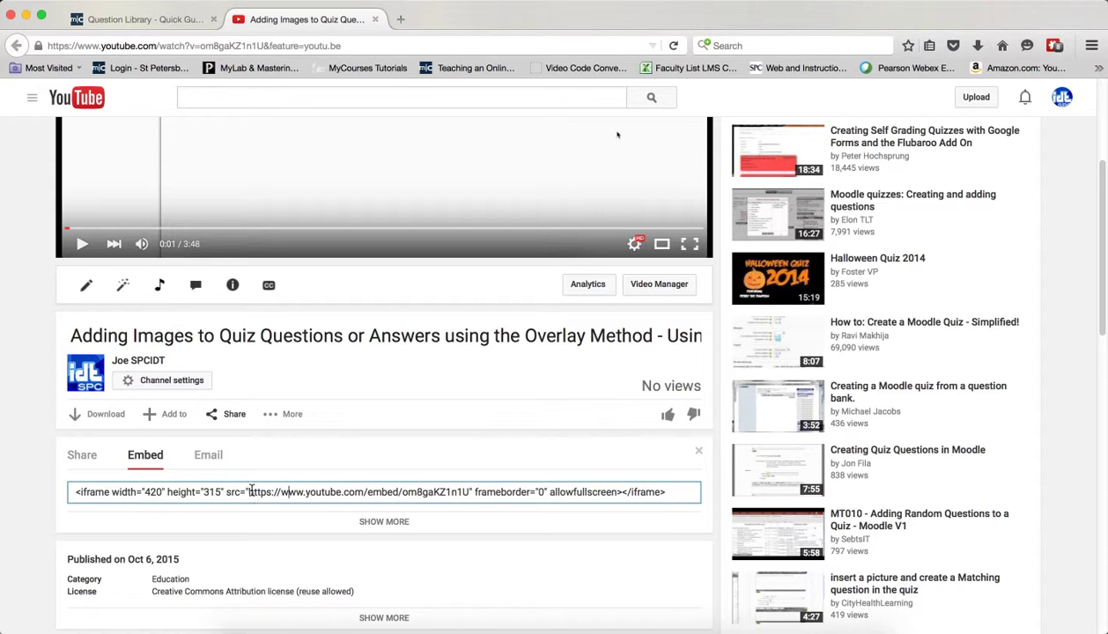
pyautogui.moveTo(249, 491); pyautogui.dragTo(470, 493)
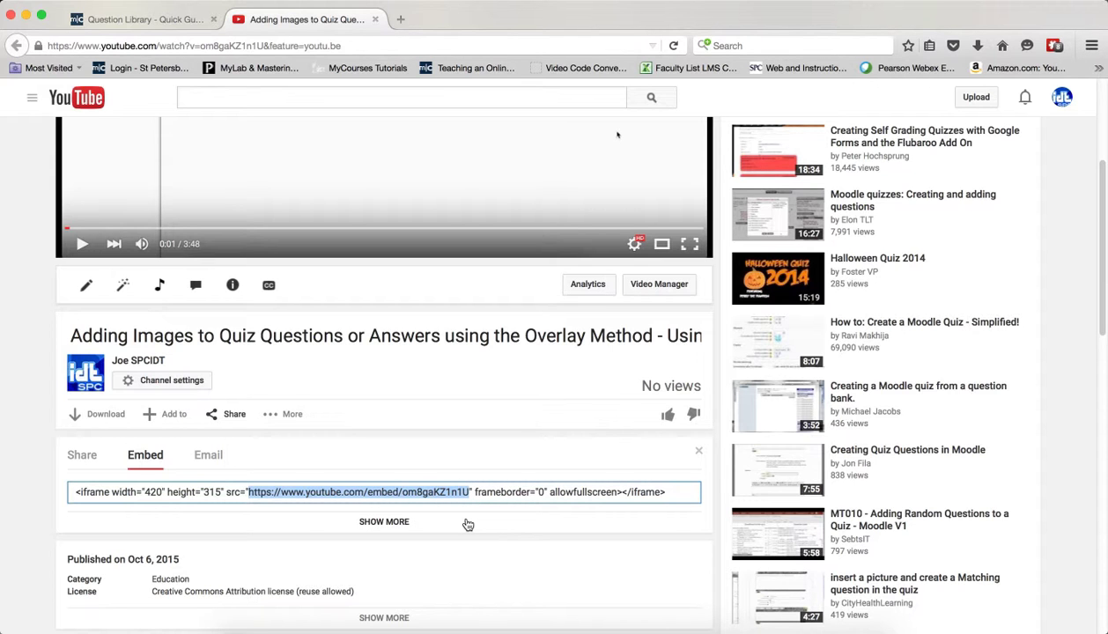
pyautogui.rightClick(447, 489)
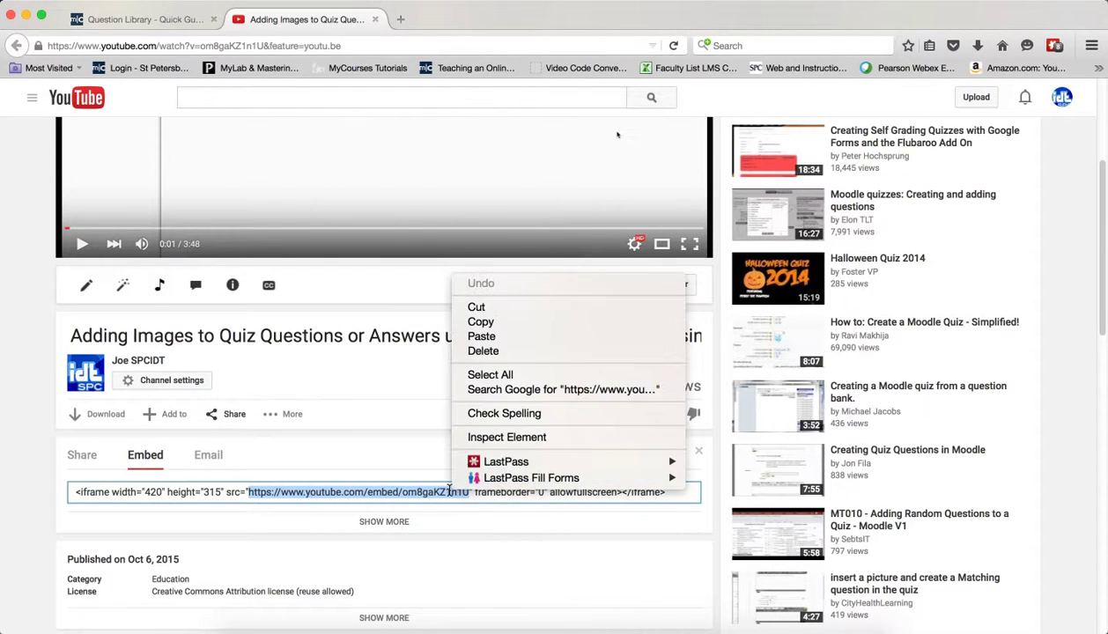
pyautogui.click(481, 324)
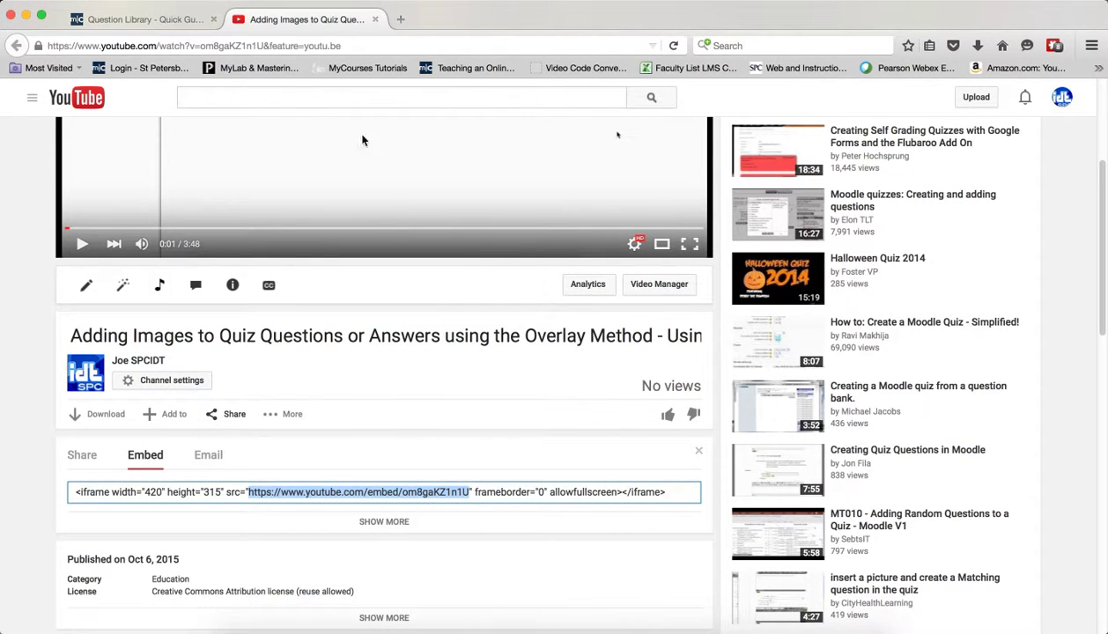
pyautogui.click(122, 20)
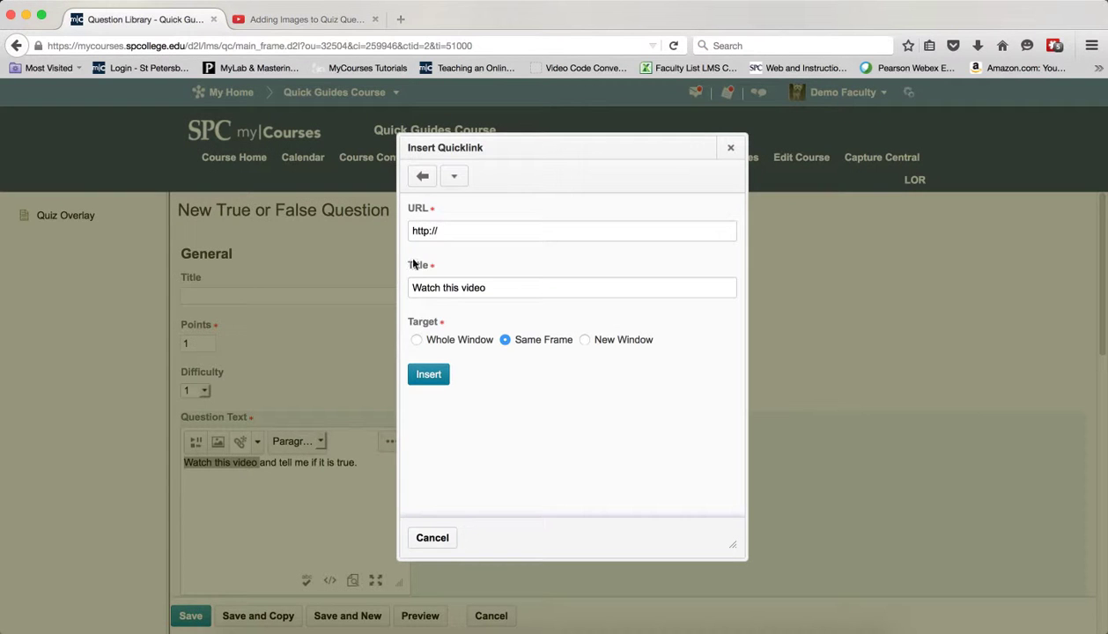
pyautogui.moveTo(438, 230); pyautogui.dragTo(392, 231)
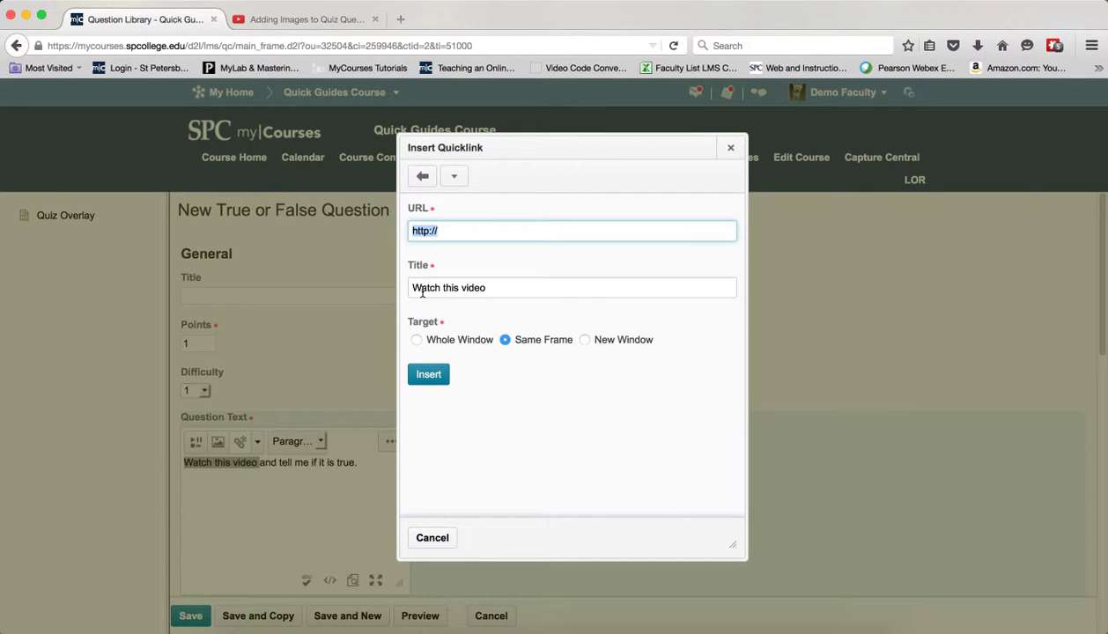
pyautogui.rightClick(436, 229)
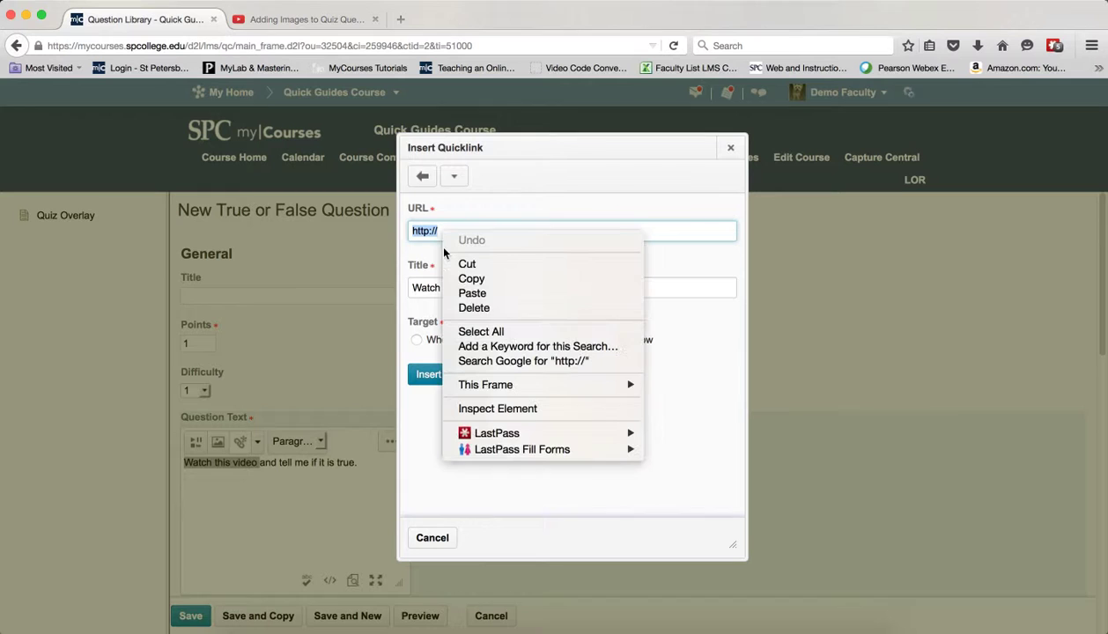
pyautogui.click(467, 294)
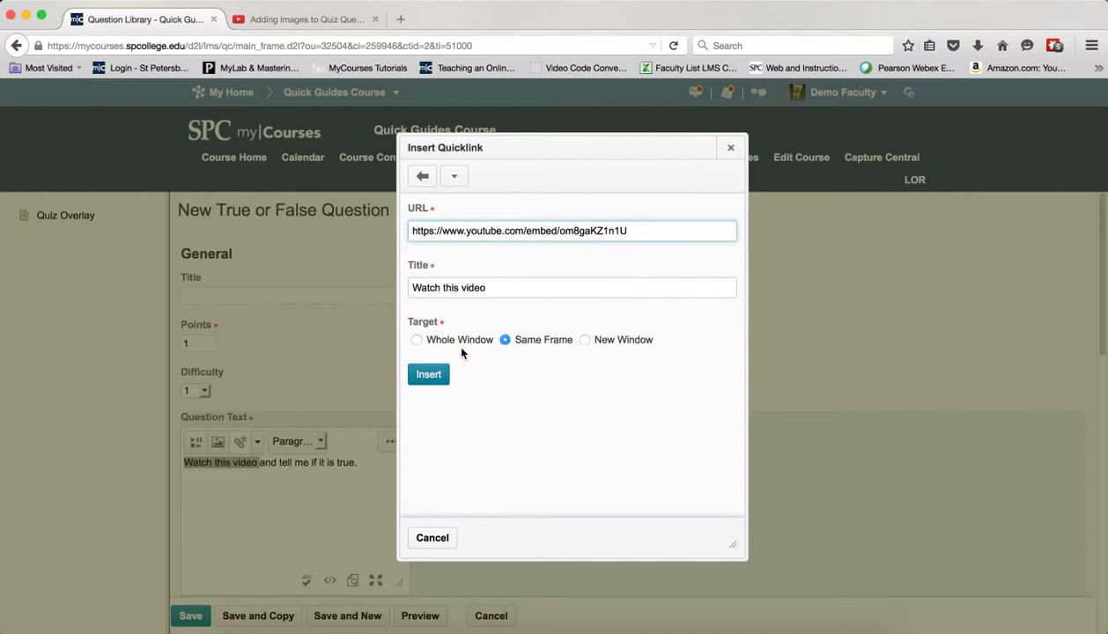
pyautogui.click(490, 287)
pyautogui.moveTo(490, 288); pyautogui.dragTo(409, 282)
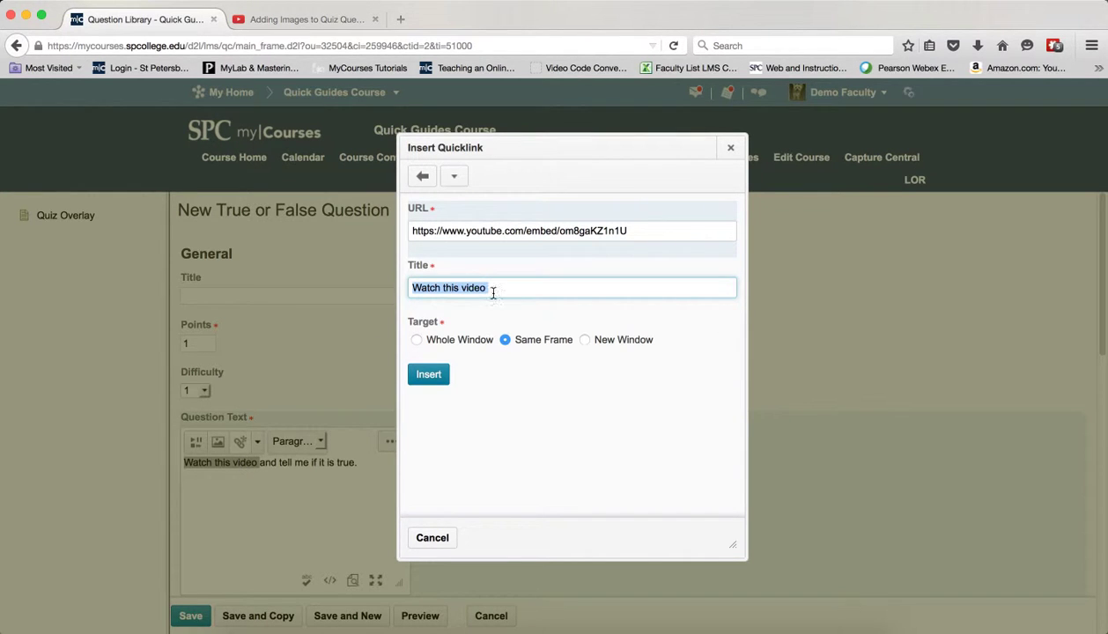
pyautogui.click(431, 384)
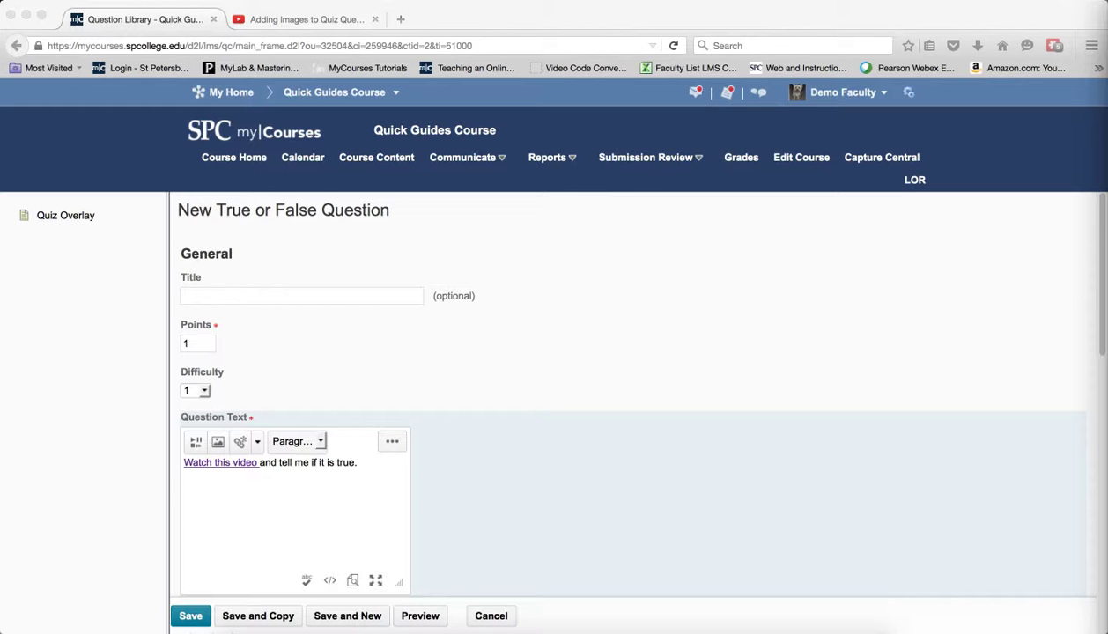
# Step: In the question text's HTML source, replace the link's target="_self" attribute with target="overlay" and save the code
pyautogui.click(504, 516)
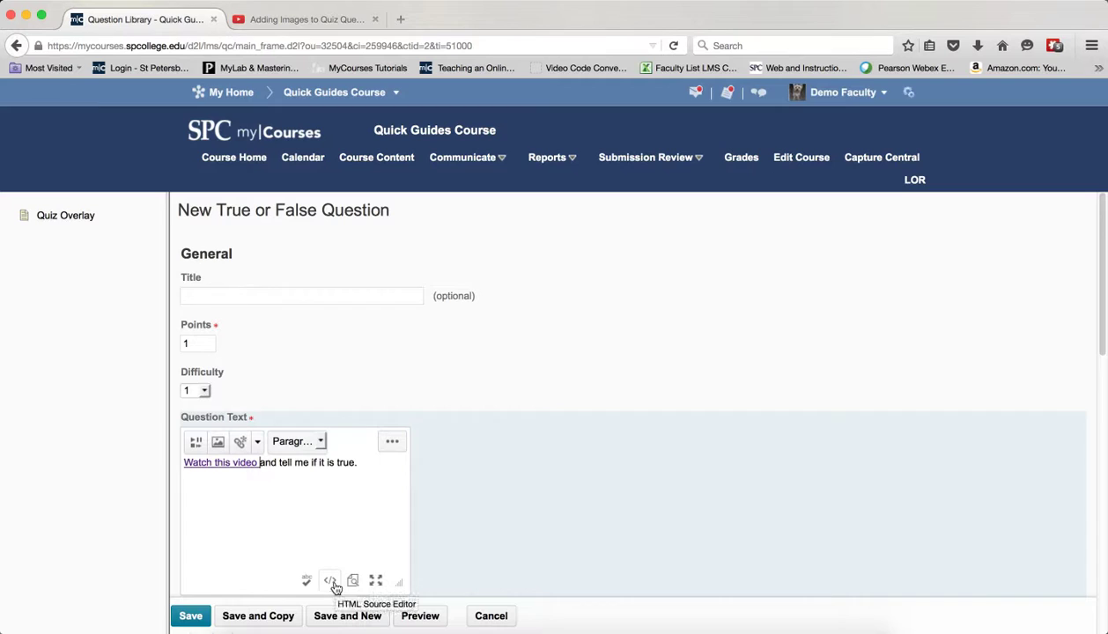
pyautogui.click(332, 583)
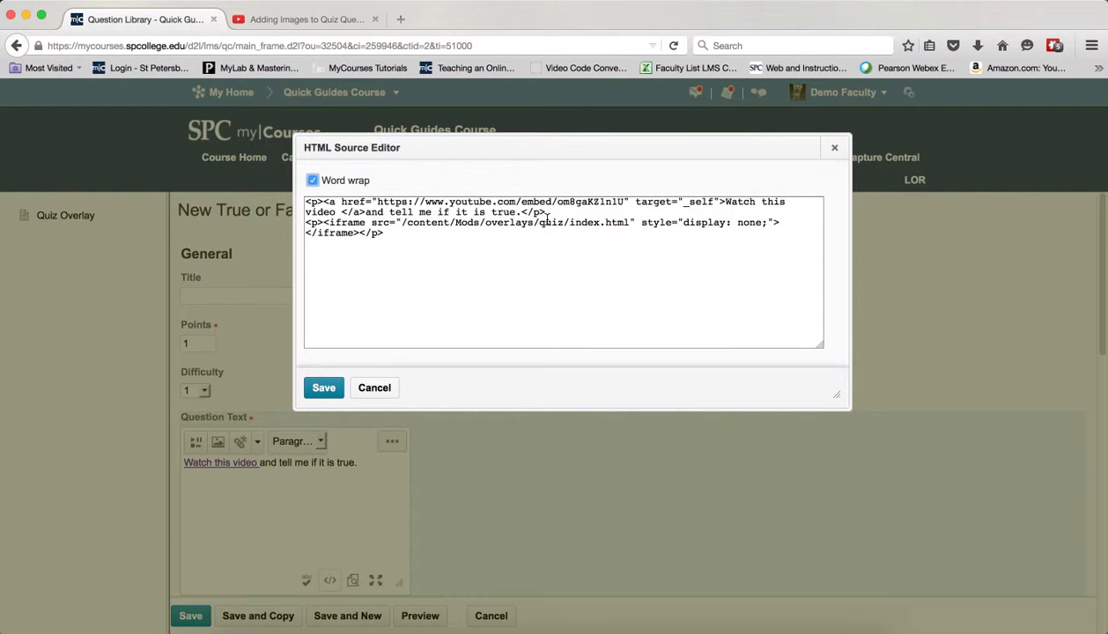
pyautogui.click(720, 201)
pyautogui.moveTo(720, 200); pyautogui.dragTo(637, 204)
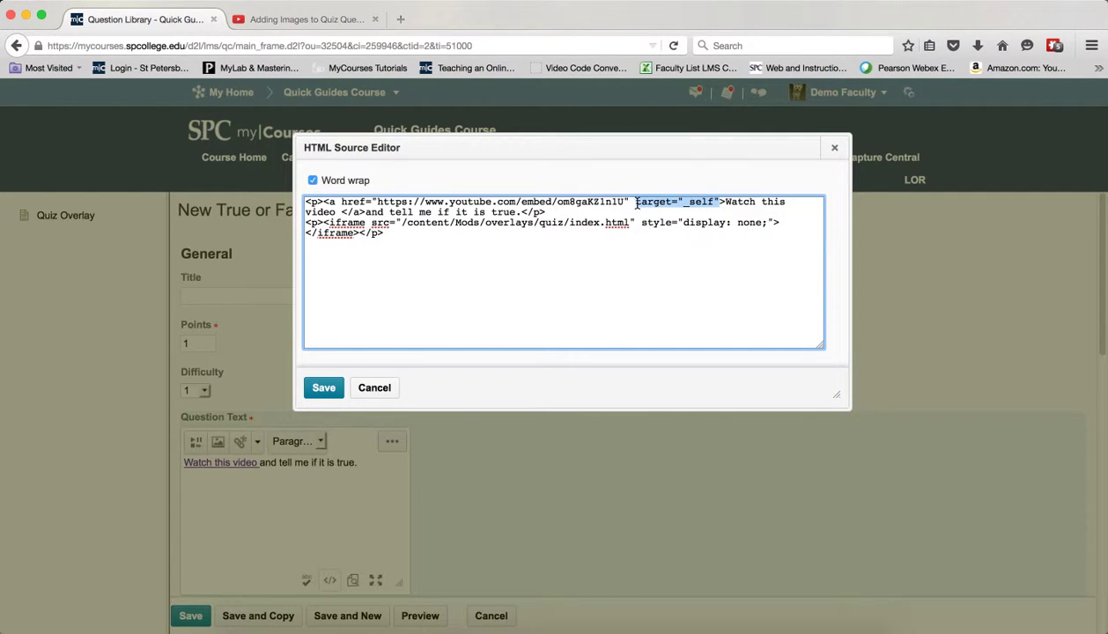
pyautogui.rightClick(644, 198)
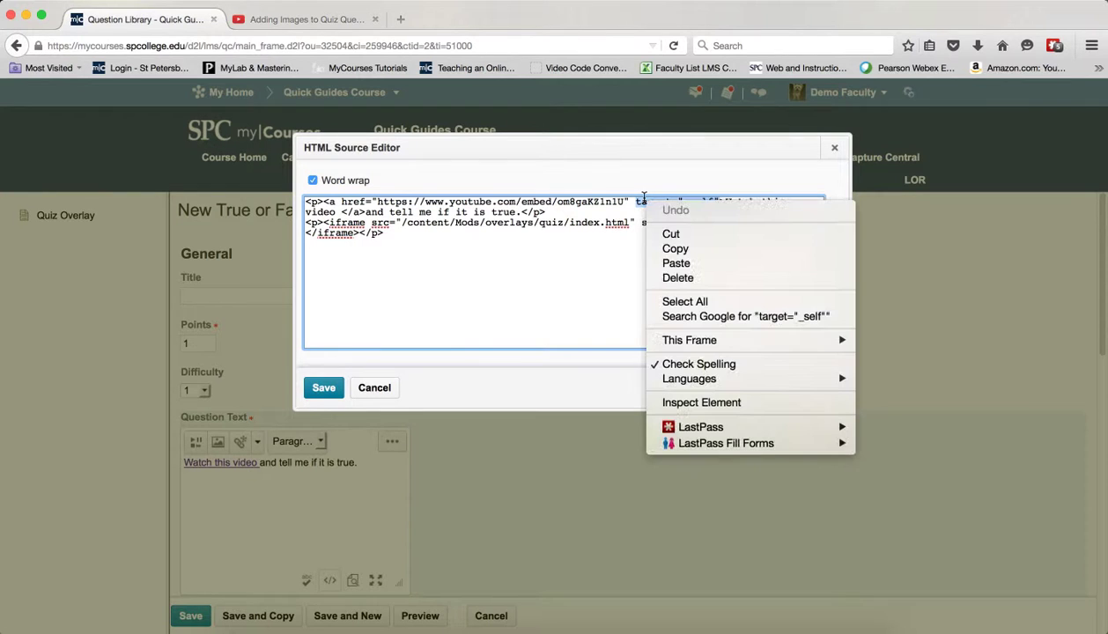
pyautogui.click(704, 263)
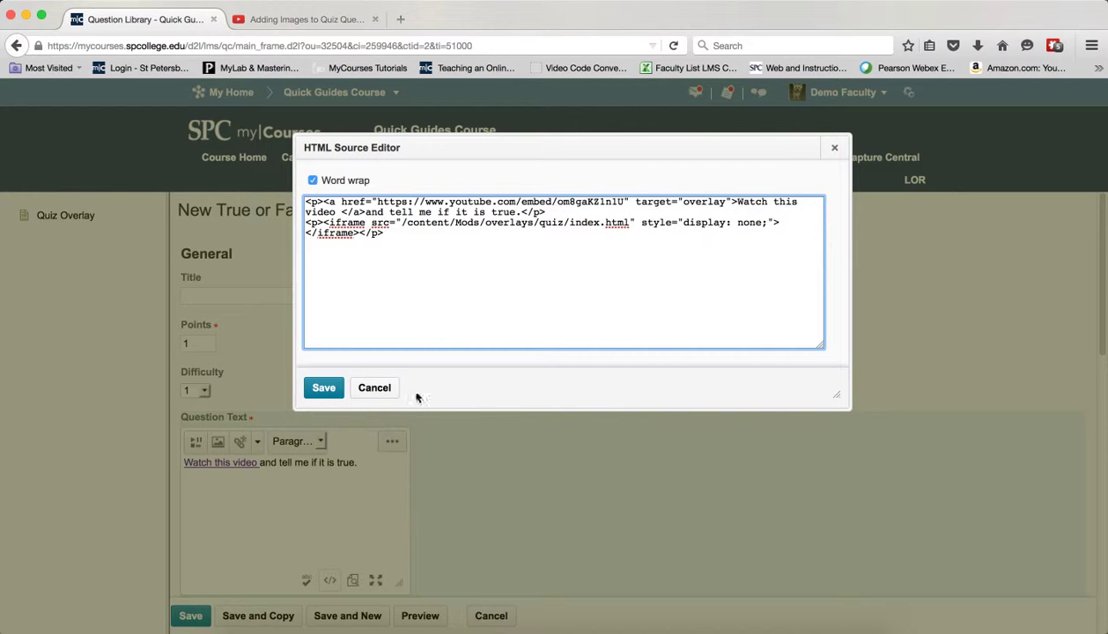
pyautogui.click(324, 389)
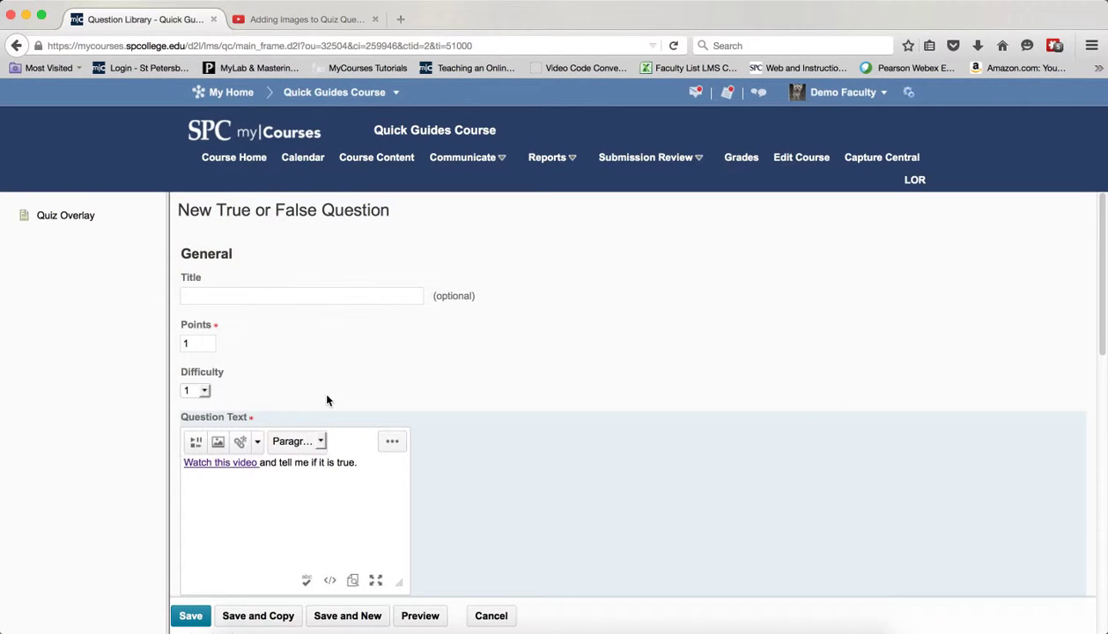
# Step: Preview the question, open its "Watch this video" link, play the video in the overlay, and close the overlay
pyautogui.click(425, 620)
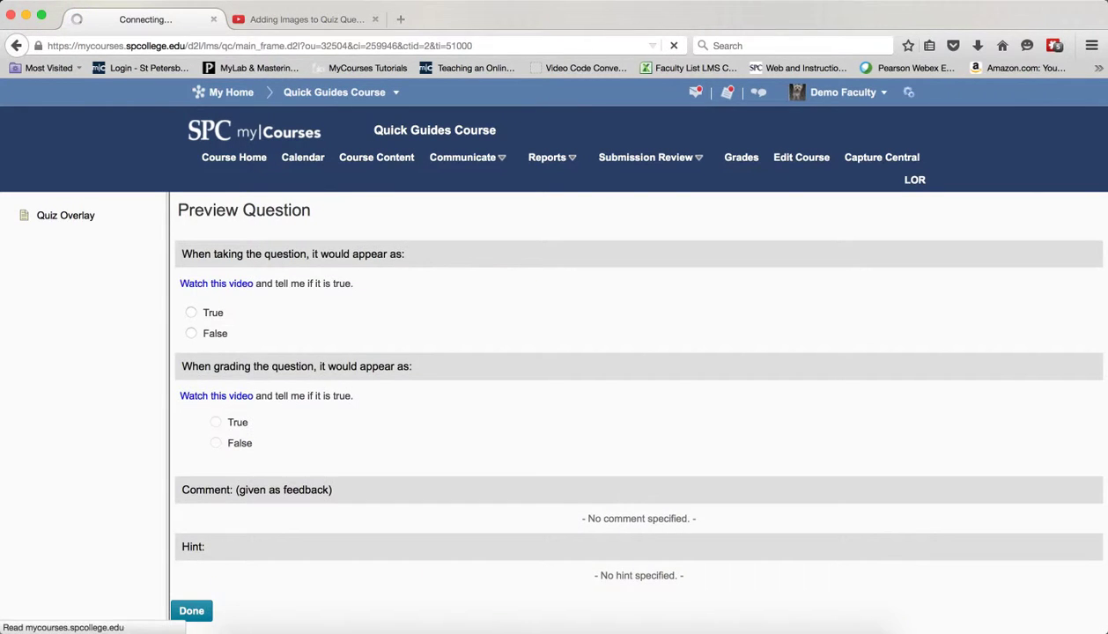
pyautogui.click(227, 284)
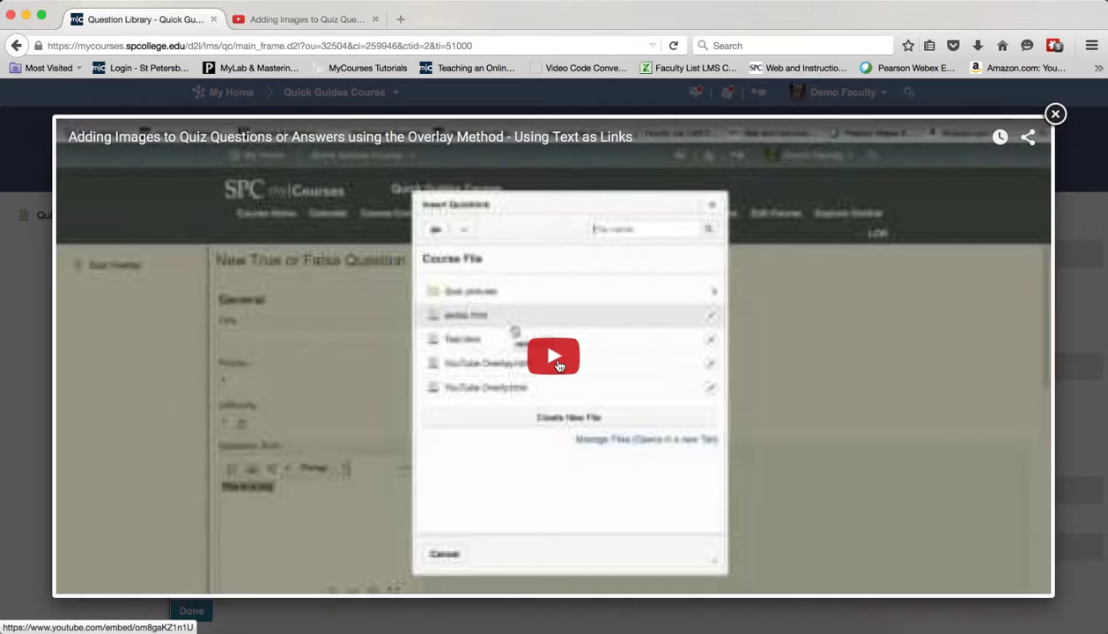
pyautogui.click(557, 363)
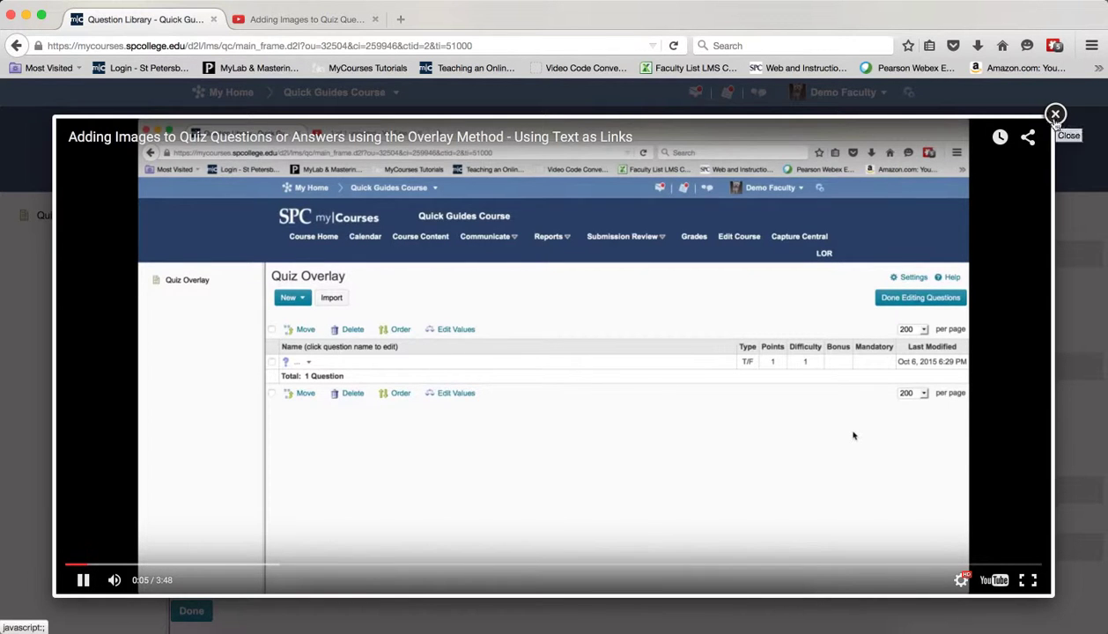
pyautogui.press('Escape')
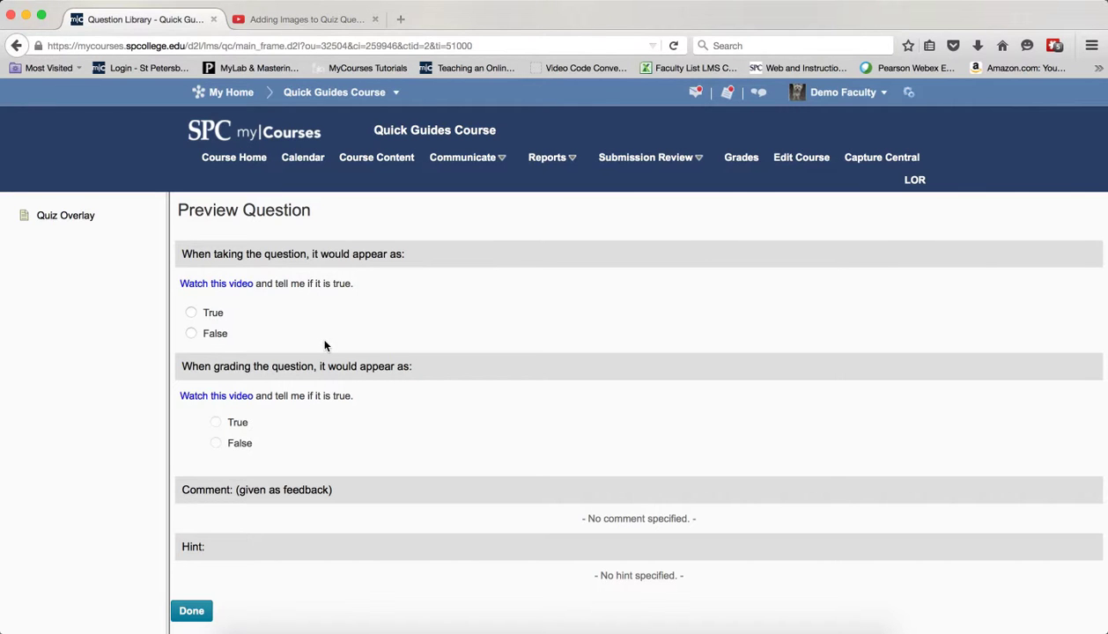
# Step: Leave the preview and save the True or False question, accepting its 0% weight
pyautogui.click(194, 611)
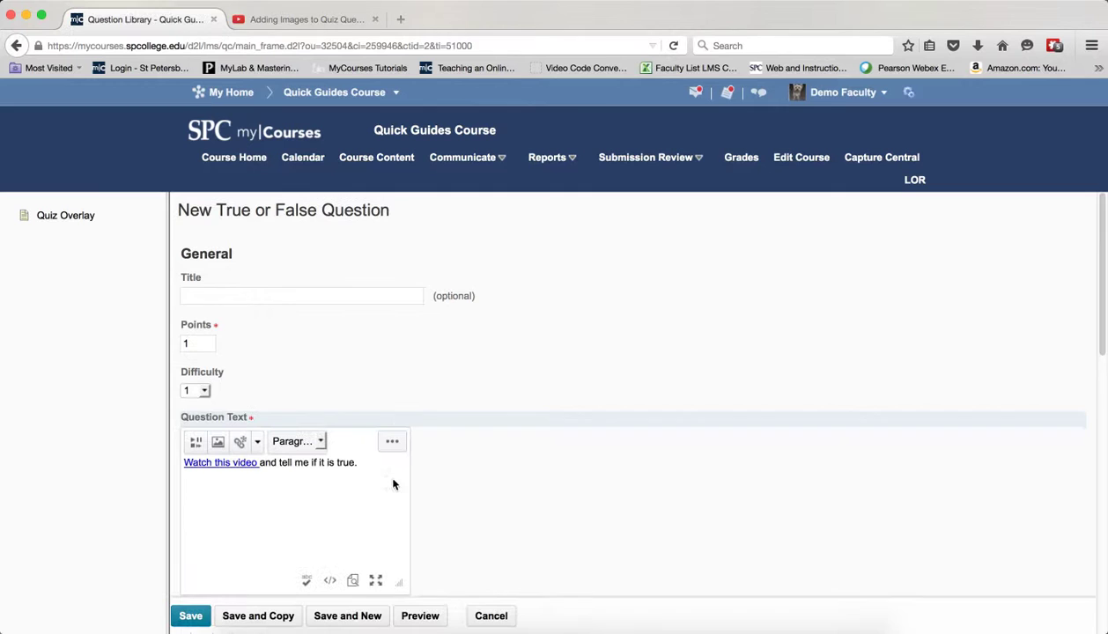
pyautogui.click(190, 616)
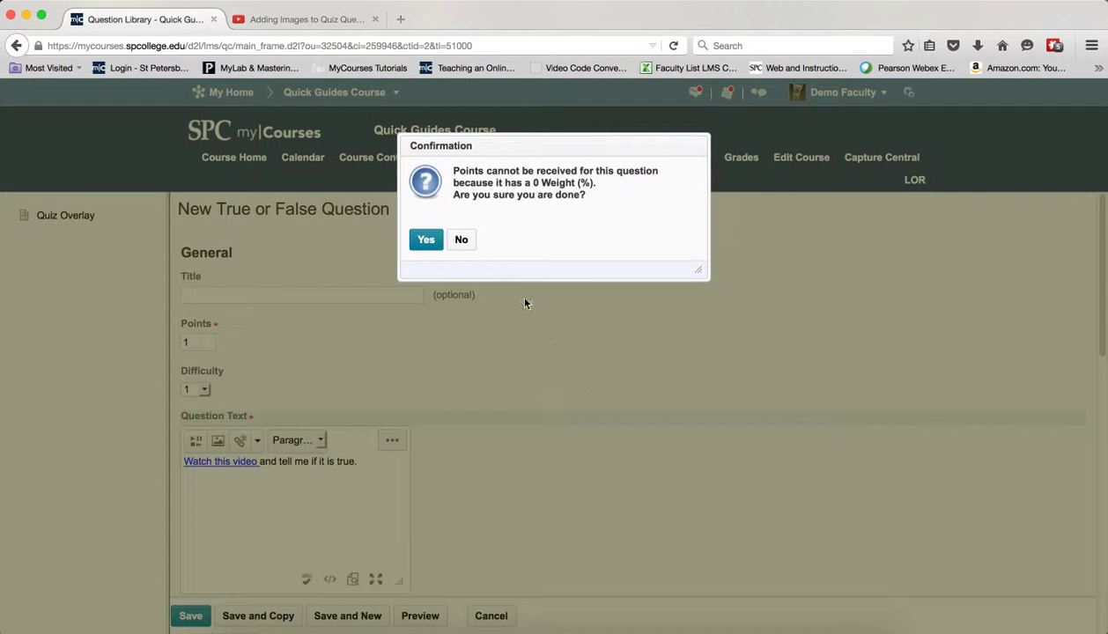
pyautogui.click(421, 243)
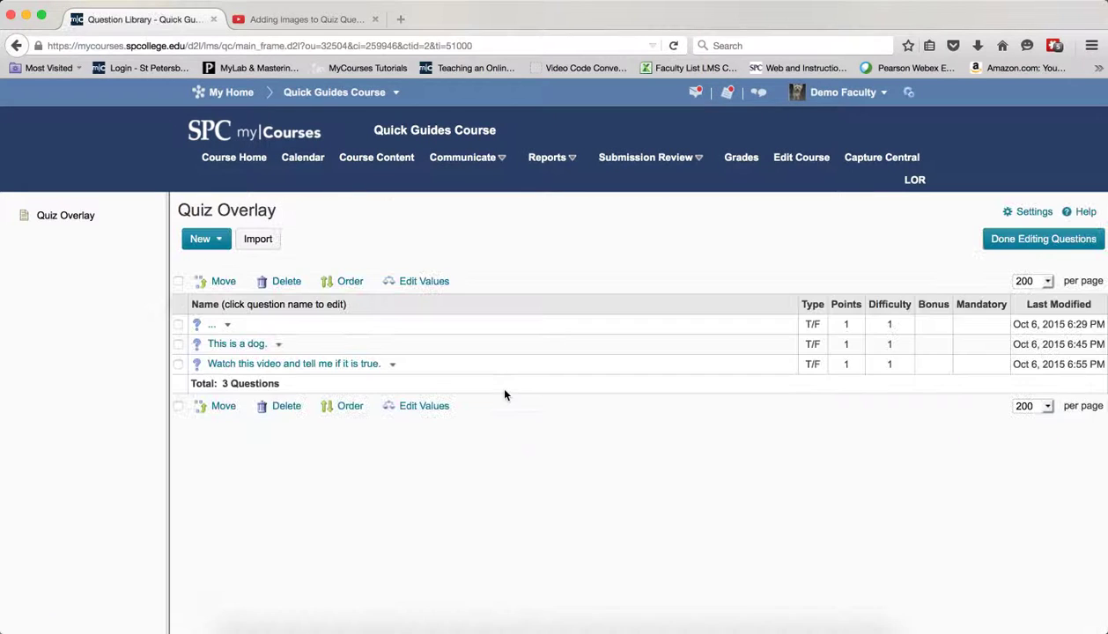